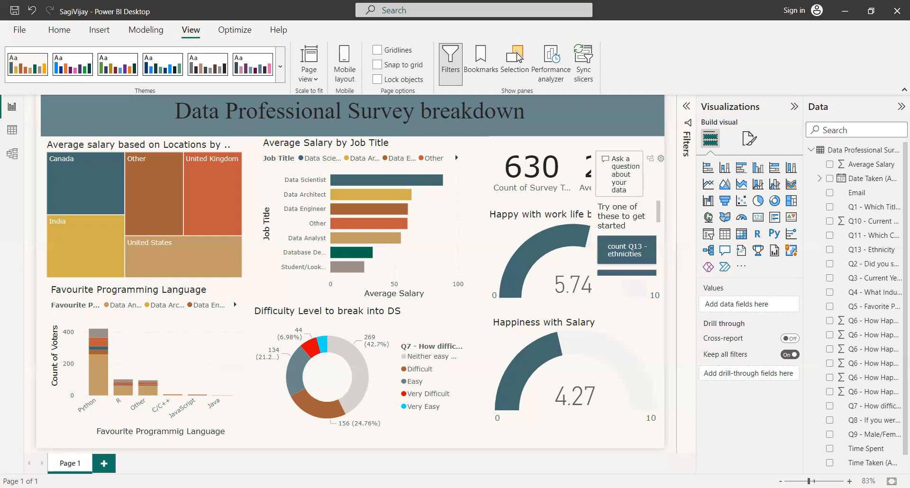
Examine the survey data table's job title, favourite programming language, average salary and country columns, then return to the report page
left_click(13, 129)
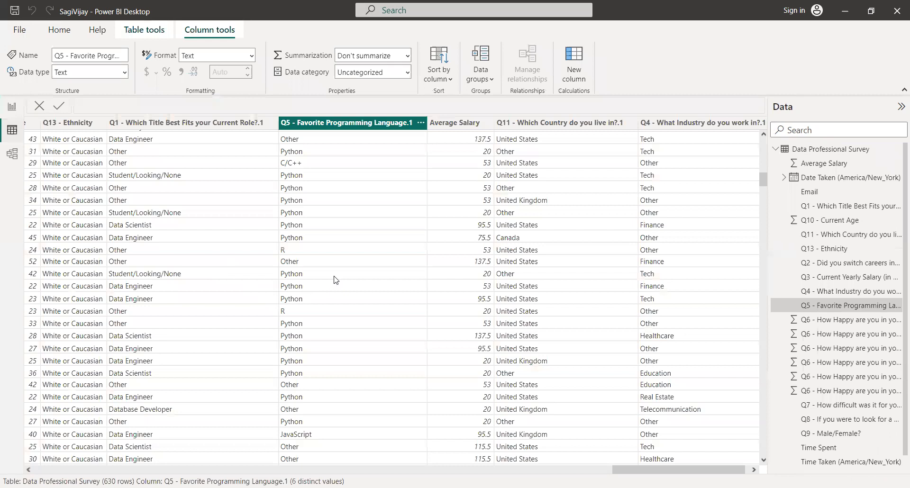
scroll(334, 281, "left", 1)
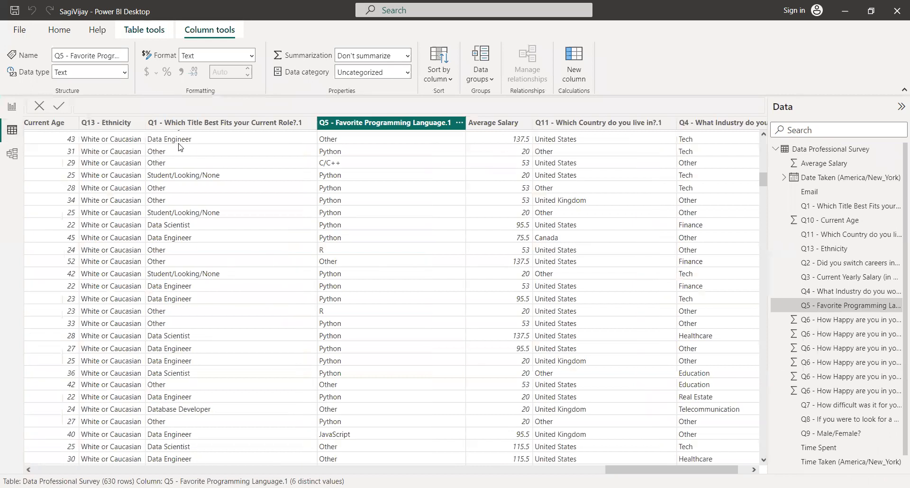
scroll(242, 156, "left", 2)
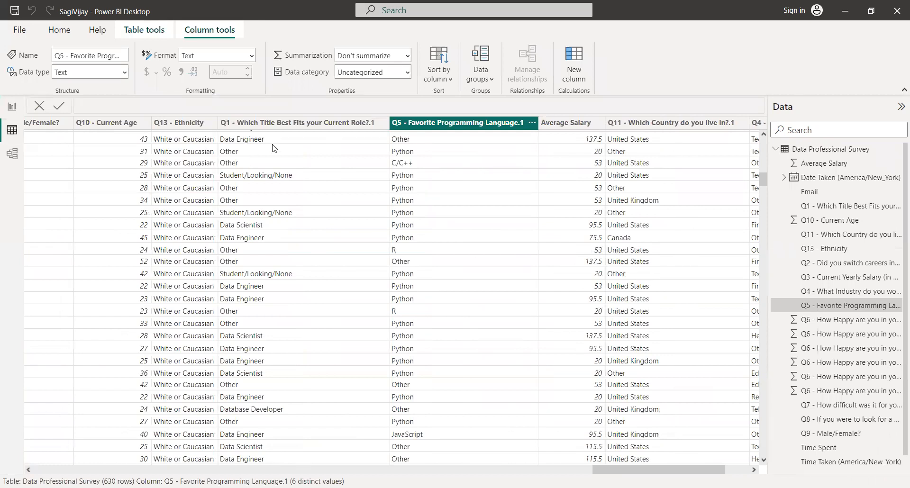
left_click(345, 125)
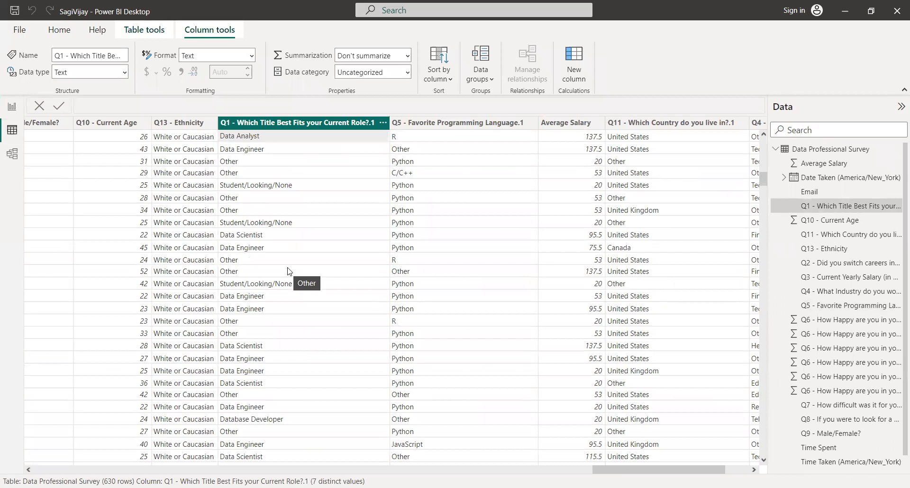
scroll(289, 271, "down", 5)
scroll(290, 271, "down", 5)
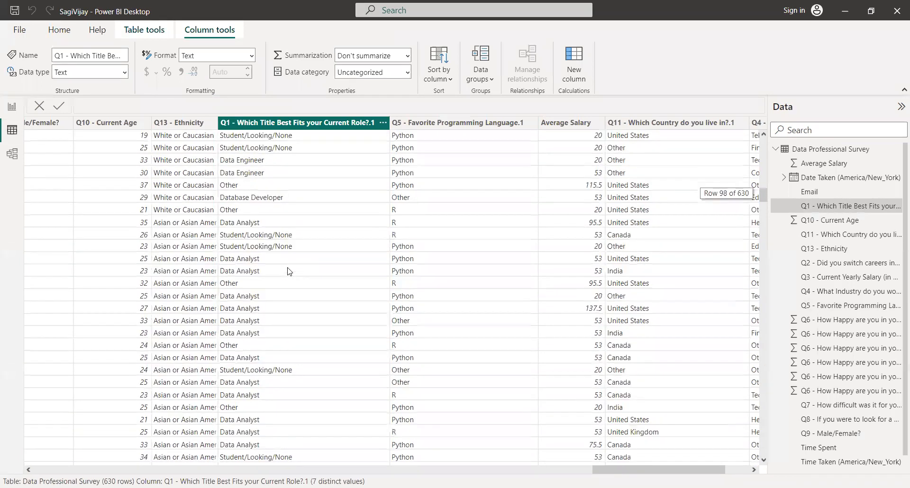
scroll(290, 272, "up", 20)
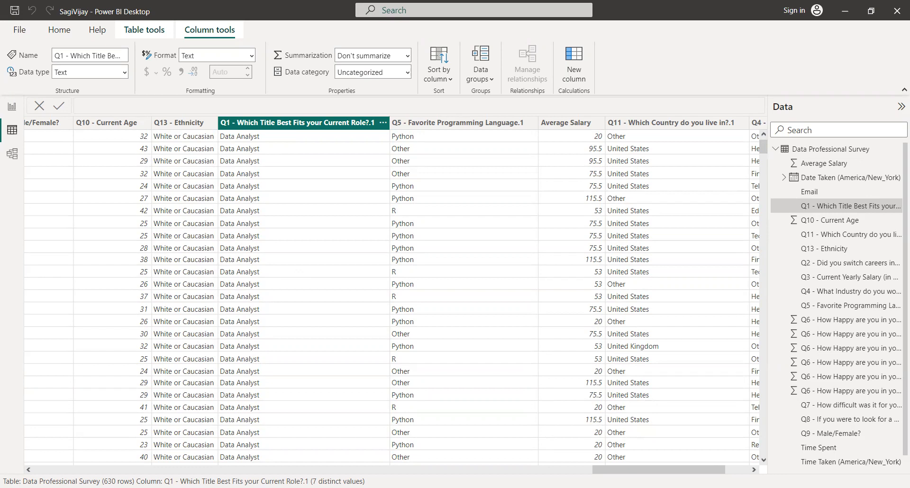
scroll(441, 238, "right", 3)
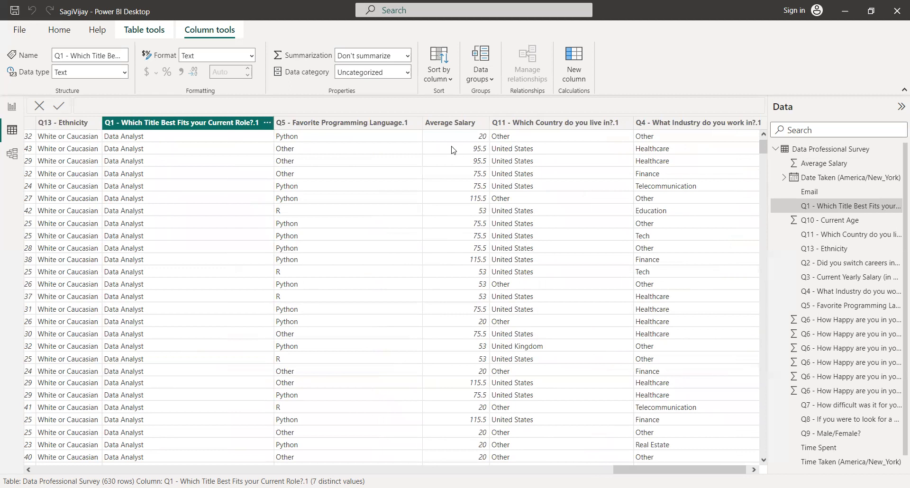
scroll(452, 150, "up", 1)
left_click(10, 109)
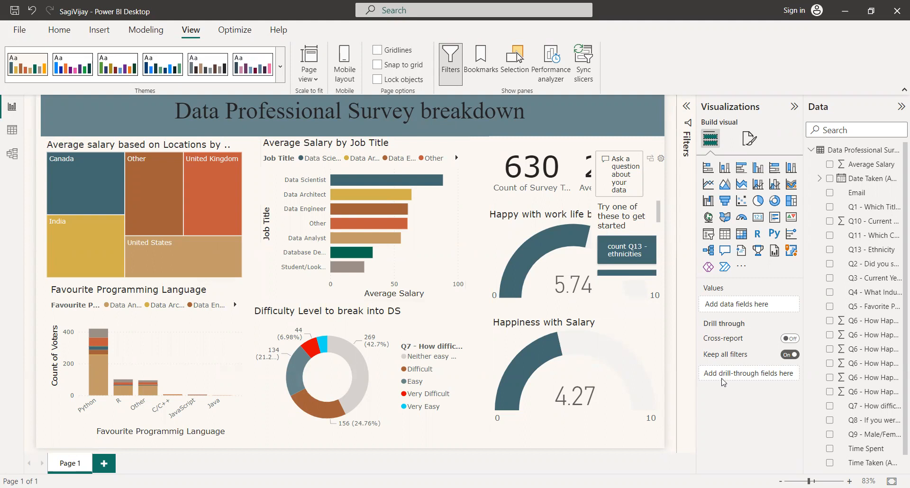
Remove the Q&A visual that overlaps the average age card and the work life balance gauge
left_click(536, 189)
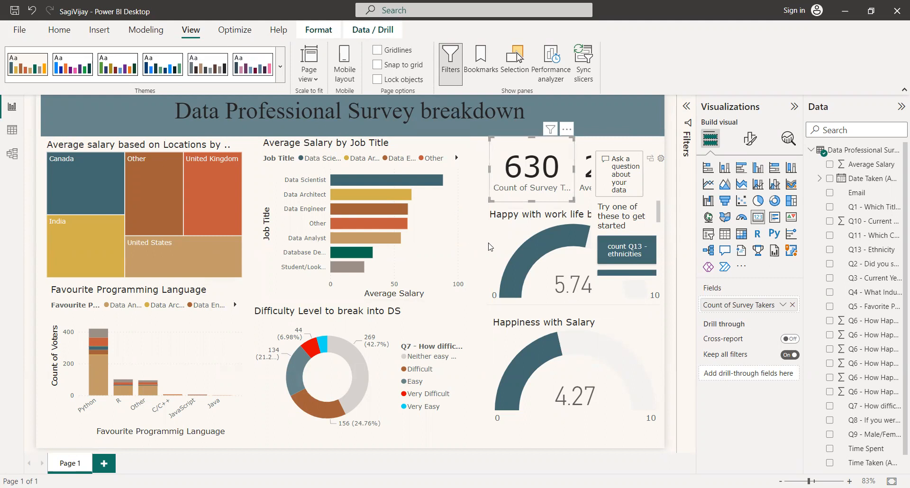
left_click(481, 217)
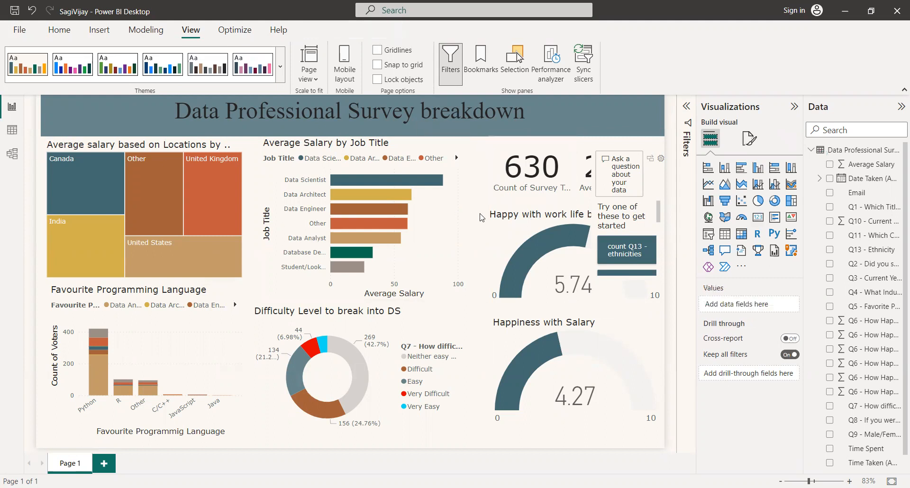
left_click(644, 165)
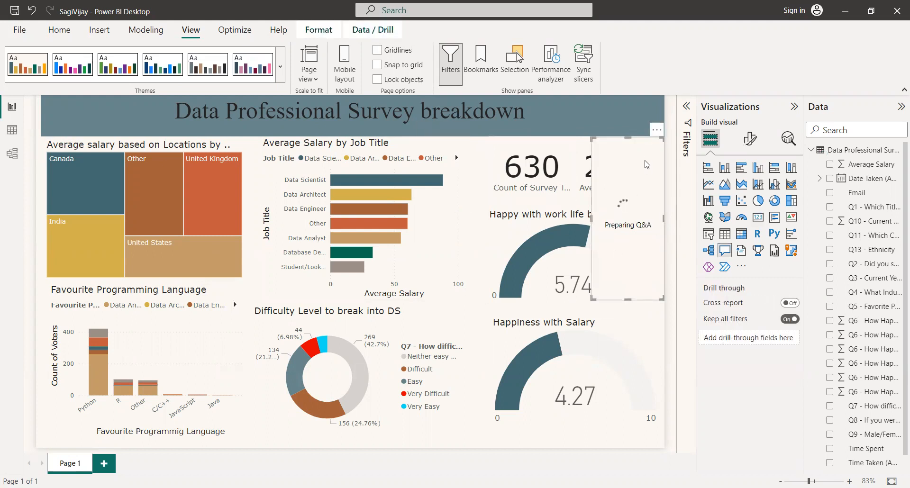
left_click(657, 130)
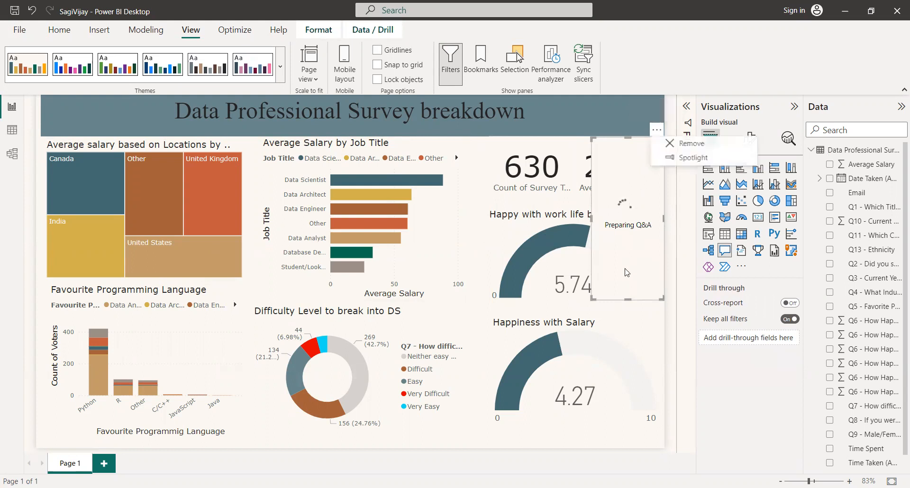
key("Escape")
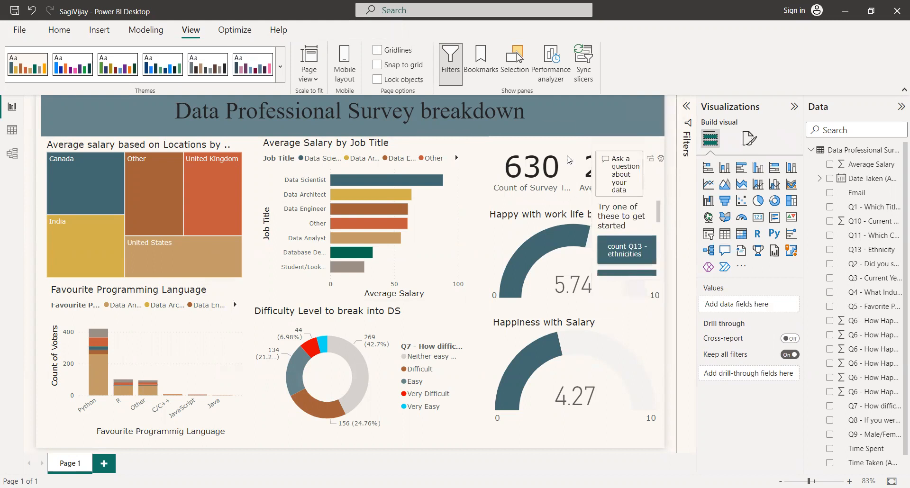
left_click(622, 172)
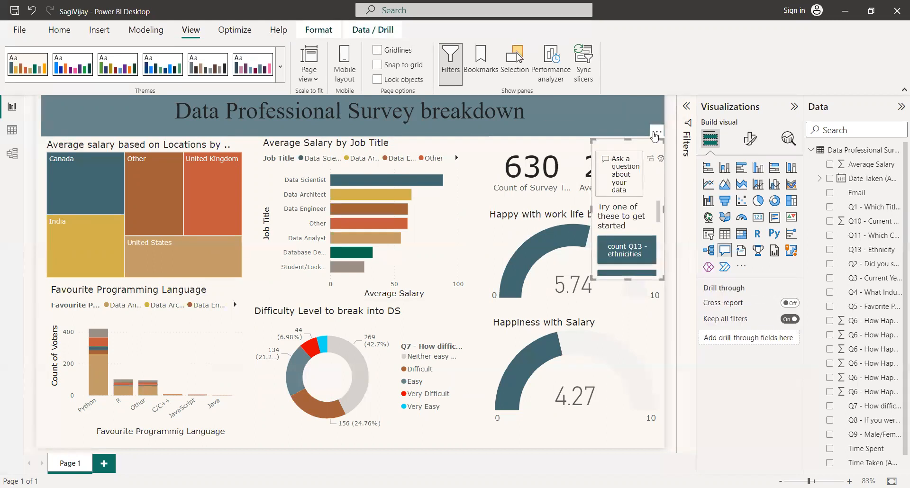
left_click(656, 133)
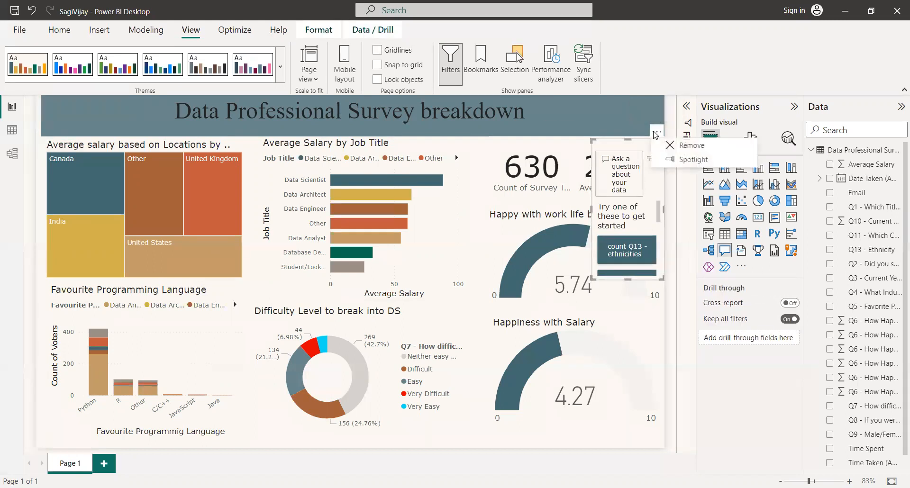
left_click(673, 145)
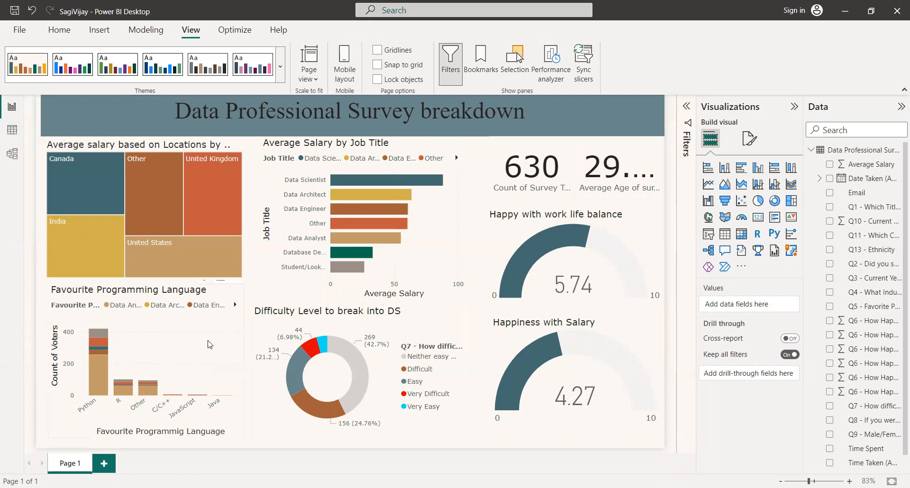
Cross-highlight the dashboard by the Other job title and by the Other location, clearing each selection
left_click(317, 224)
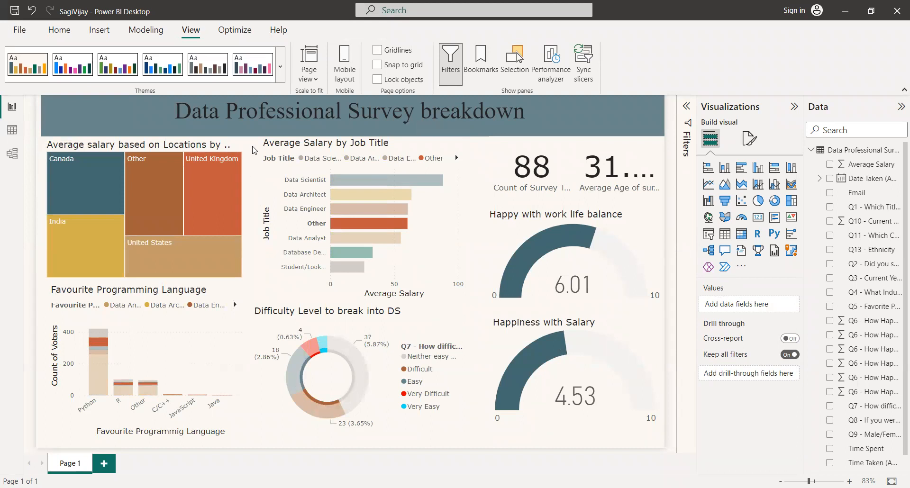
left_click(279, 291)
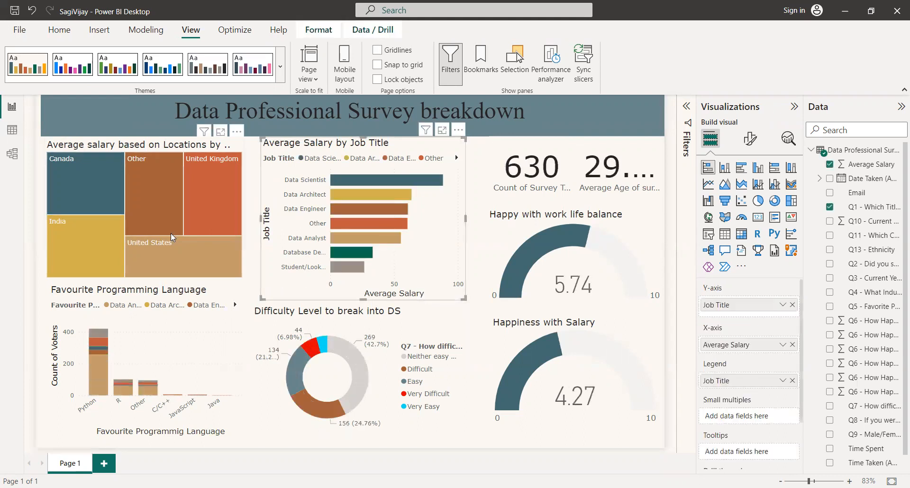
left_click(171, 233)
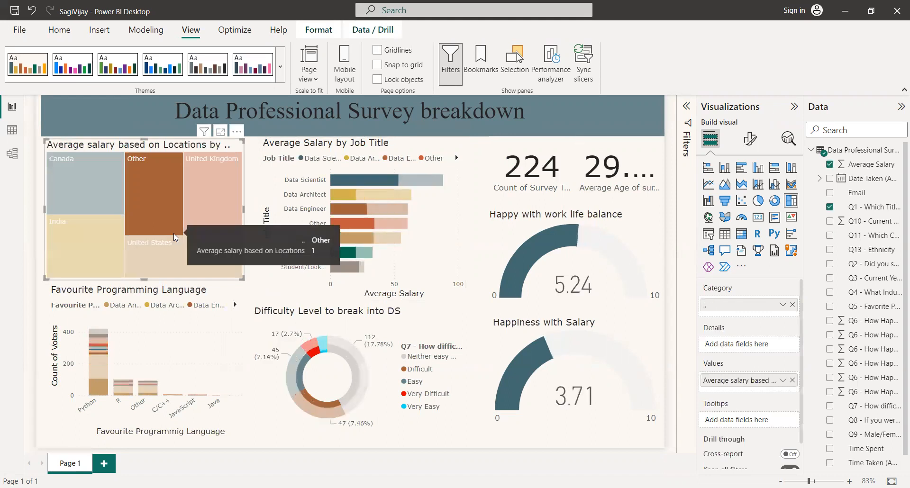
left_click(255, 283)
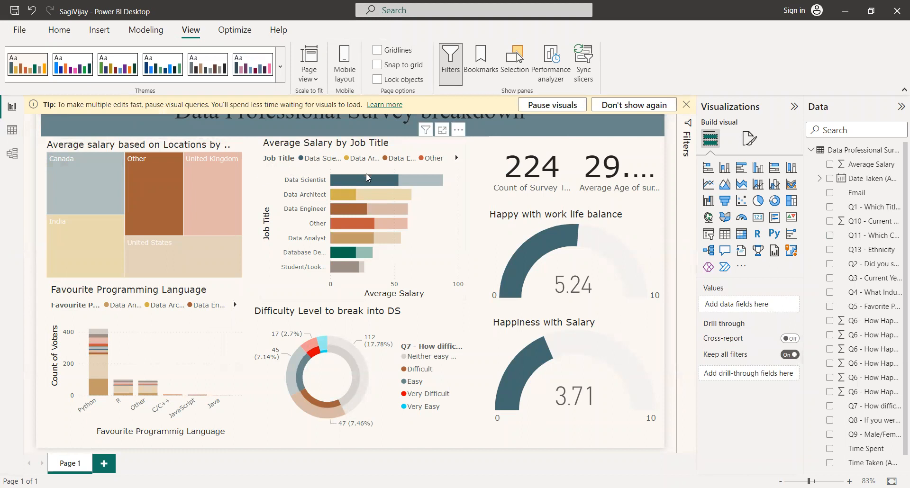
left_click(464, 218)
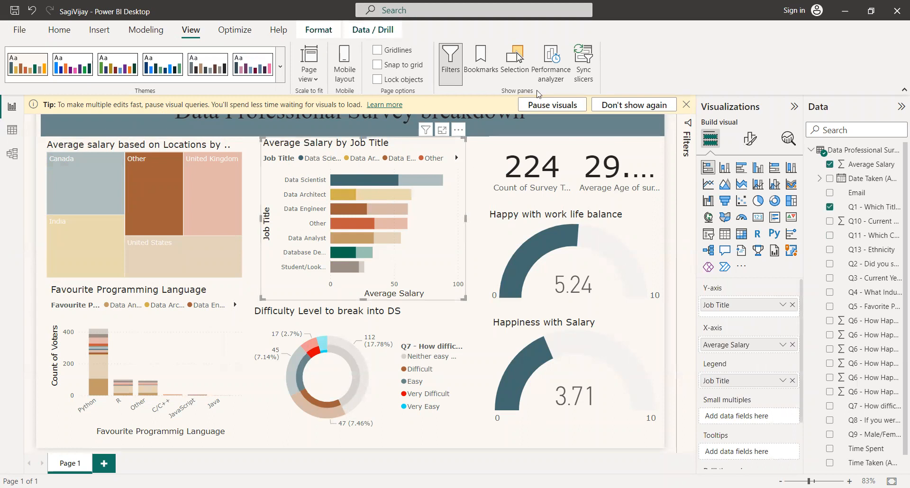
left_click(154, 199)
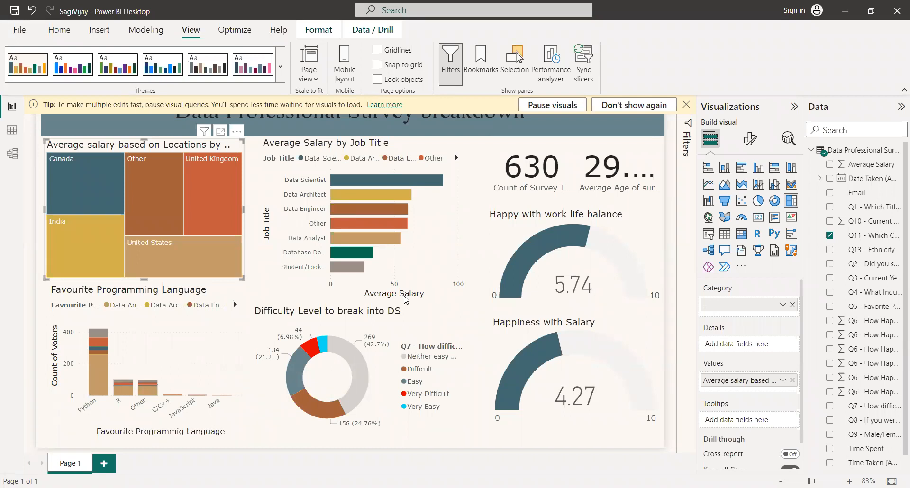
Cross-filter the dashboard by United Kingdom and United States, checking the average salaries of Data Scientist, Data Engineer and Data Analyst for United States
mouse_move(423, 183)
mouse_move(123, 179)
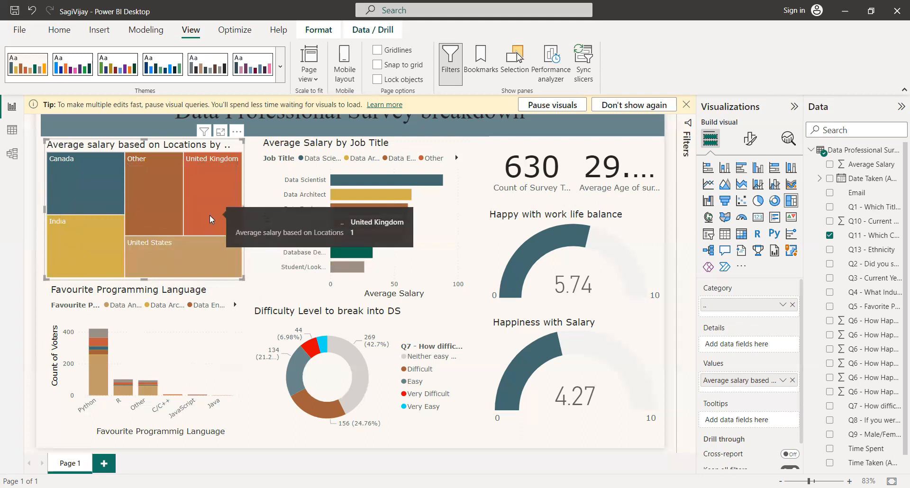
left_click(210, 215)
left_click(173, 251)
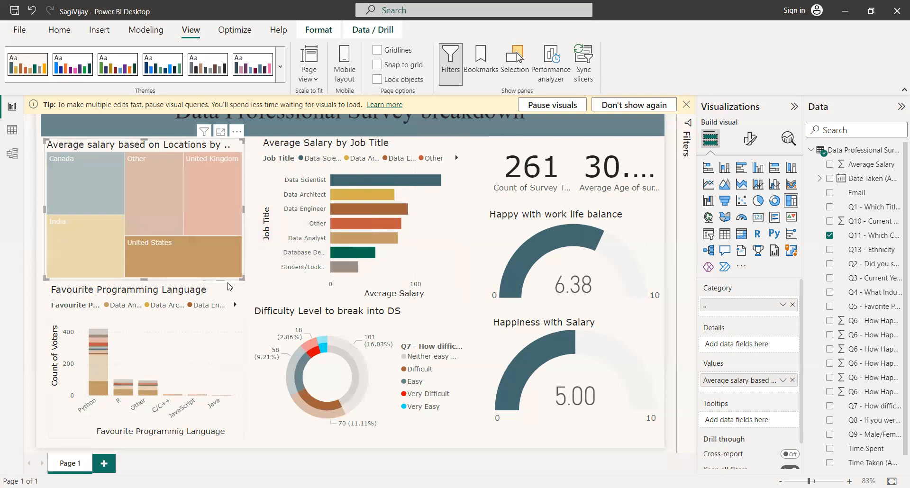
mouse_move(379, 185)
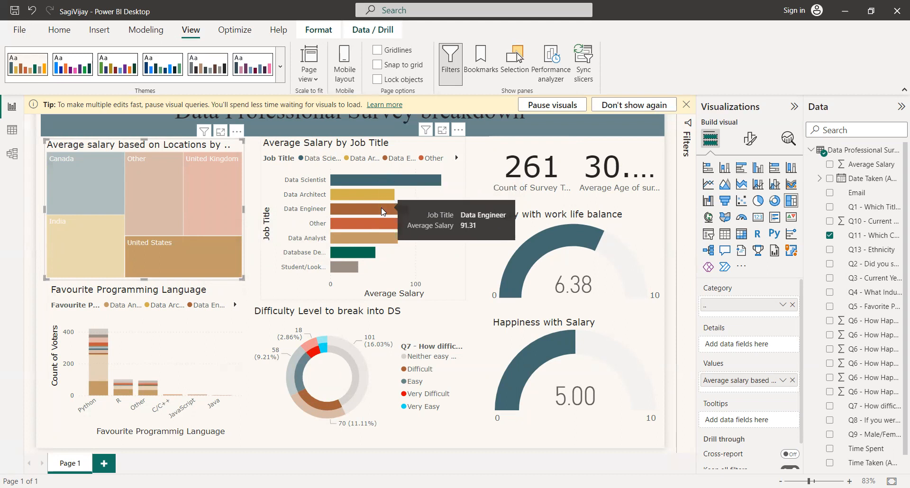
mouse_move(383, 242)
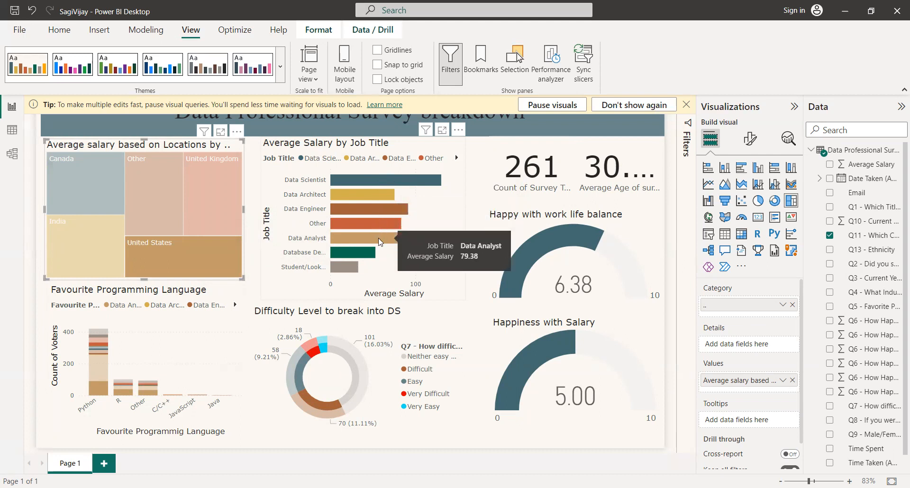
Cross-filter by India to check the Data Analyst salary, switch to United Kingdom, and clear the location selection
left_click(87, 242)
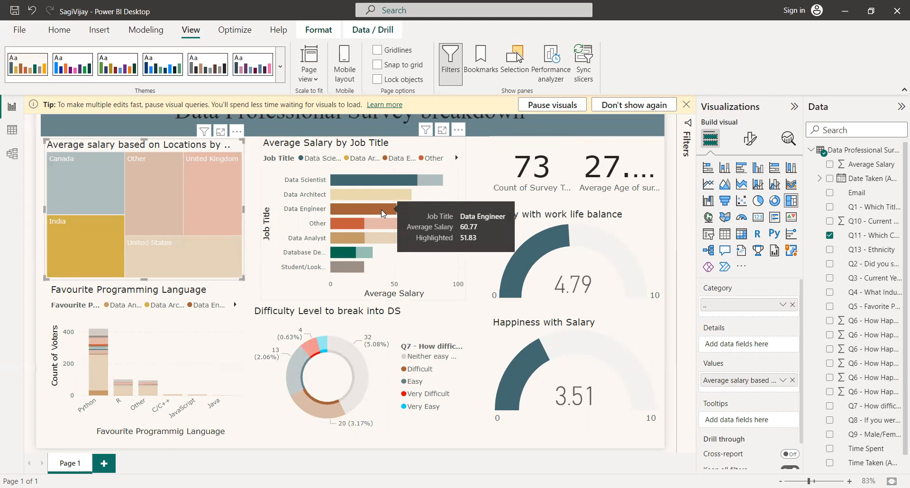
mouse_move(349, 243)
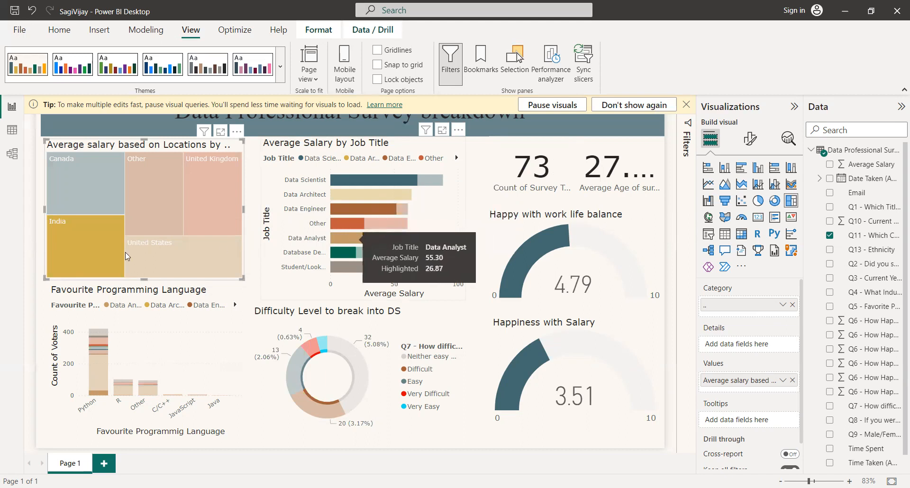
left_click(221, 178)
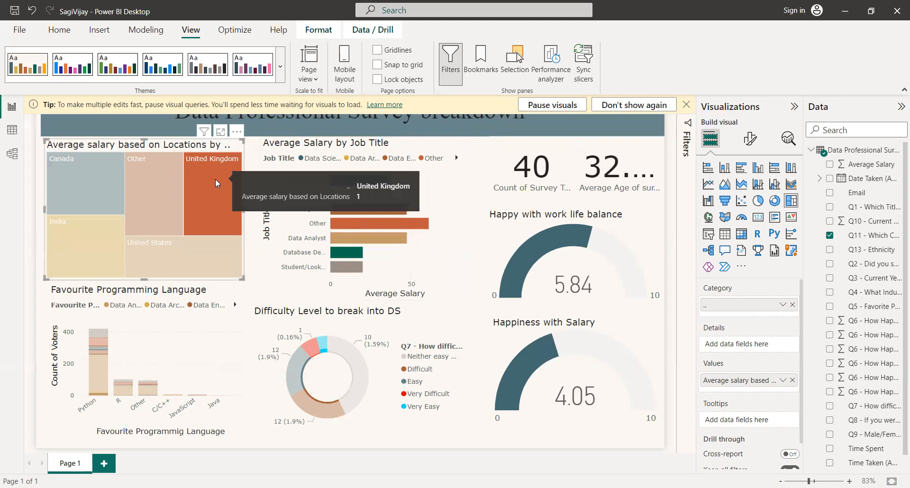
left_click(229, 203)
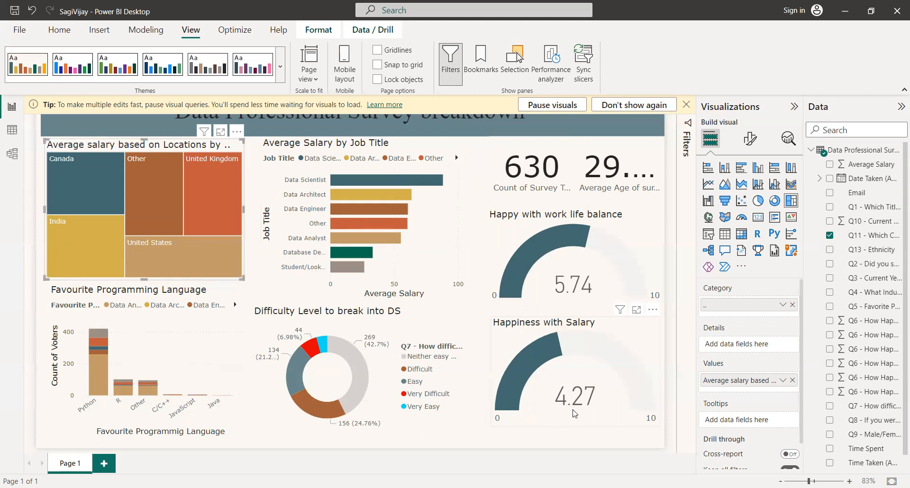
Inspect the salary happiness and work life balance gauges and the Python column of the favourite programming language chart
mouse_move(574, 414)
mouse_move(512, 260)
mouse_move(576, 286)
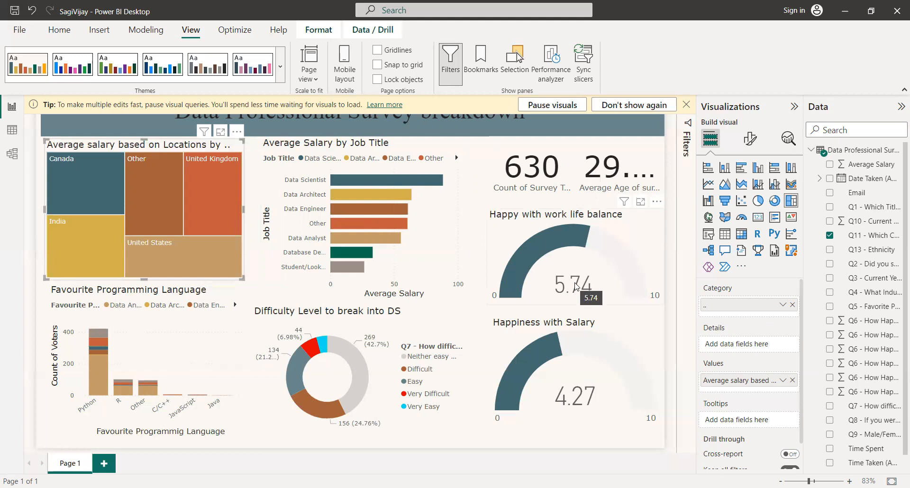
mouse_move(549, 252)
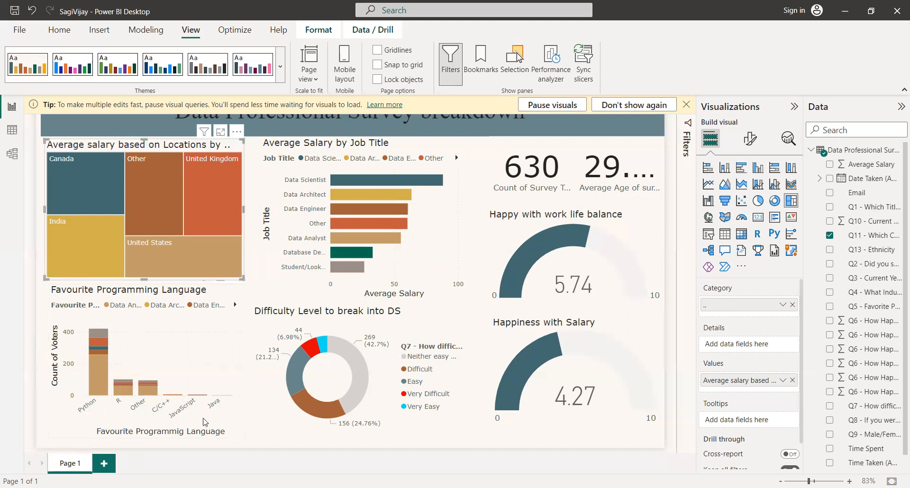
mouse_move(100, 380)
mouse_move(89, 353)
Cross-filter the dashboard by the Very Easy difficulty level, clear it, and inspect the donut chart's Neither easy nor difficult and Easy segments
left_click(324, 343)
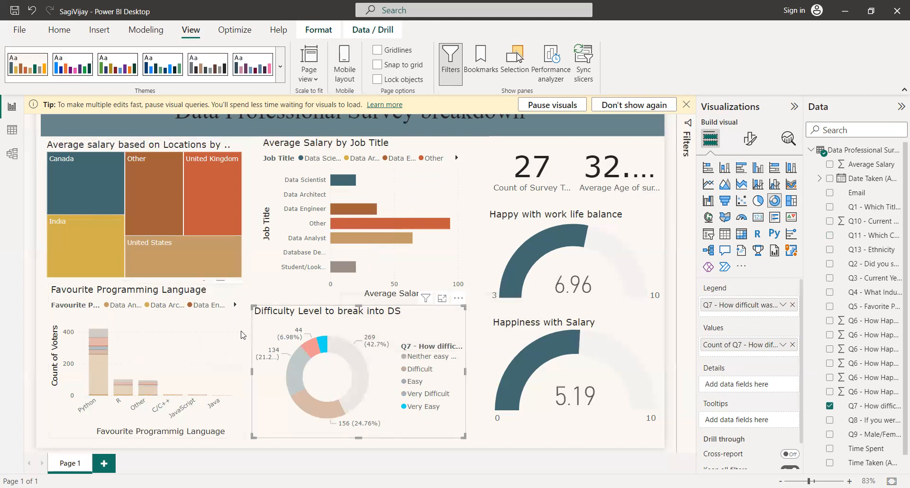
left_click(320, 342)
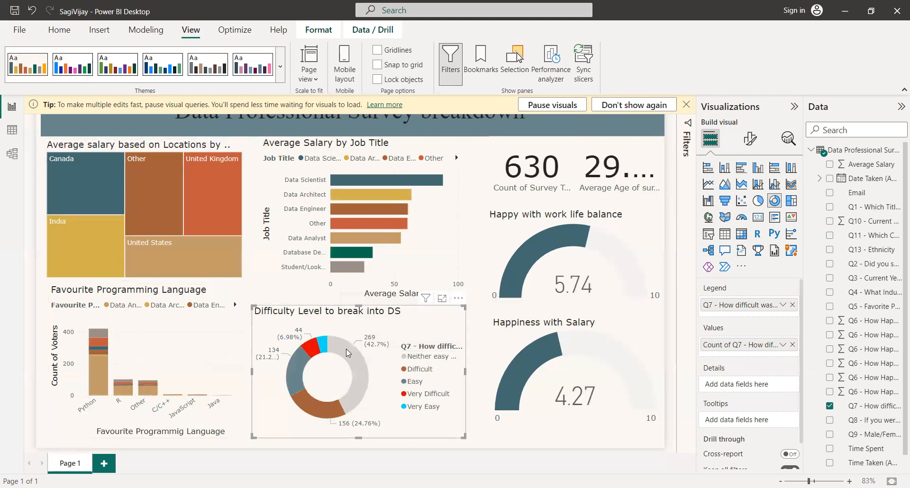
mouse_move(346, 349)
mouse_move(292, 377)
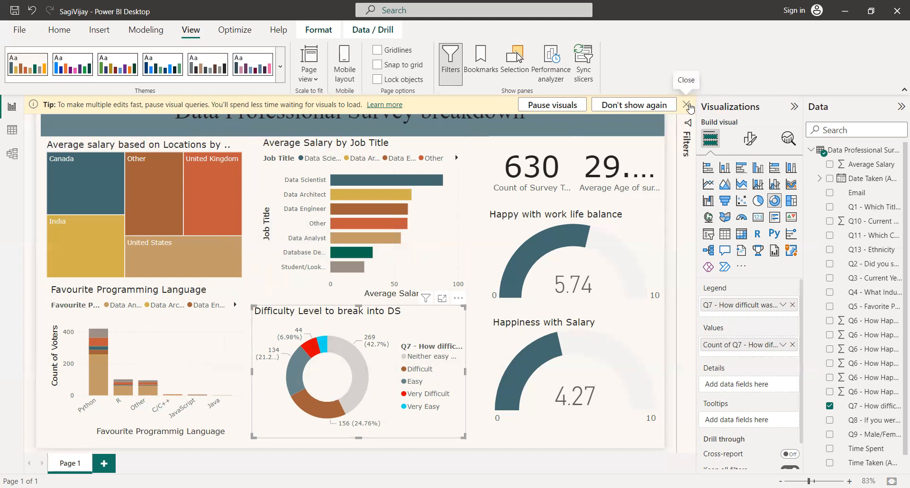
Dismiss the tip about pausing visual queries
left_click(687, 105)
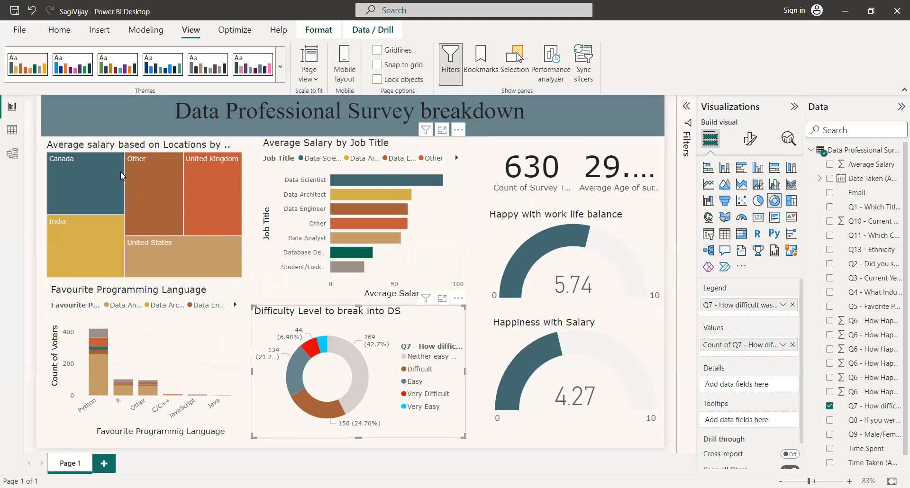